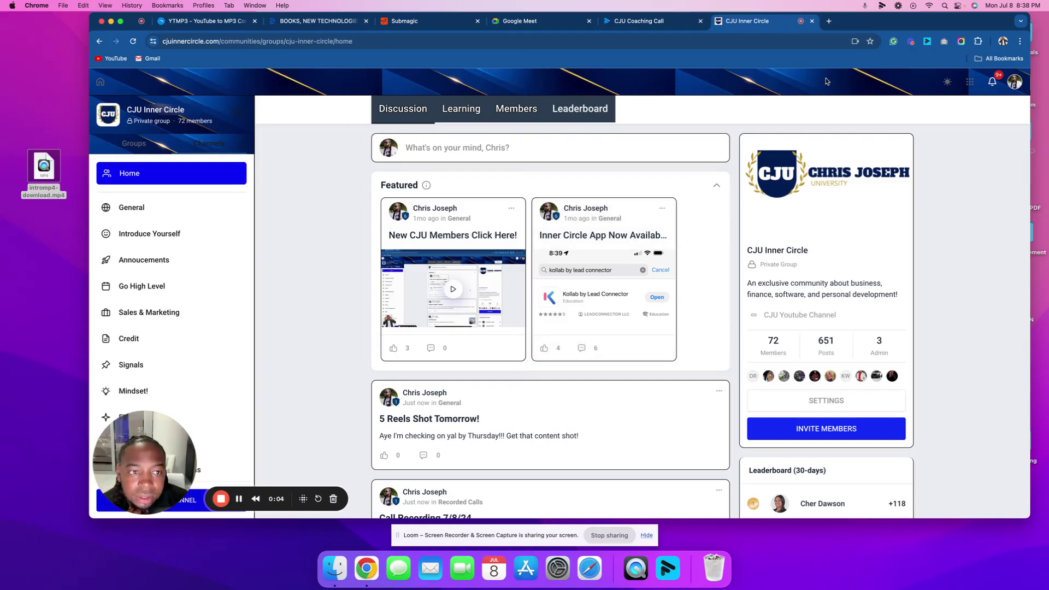
- Reposition the browser window on the CJU Inner Circle group page
drag(851, 29, 869, 29)
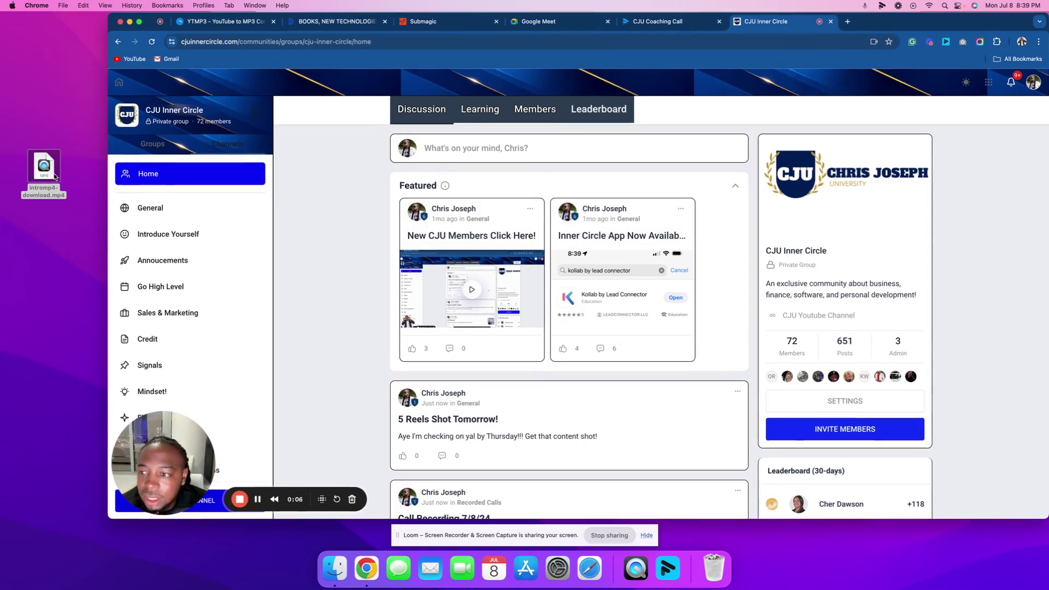
drag(54, 176, 66, 208)
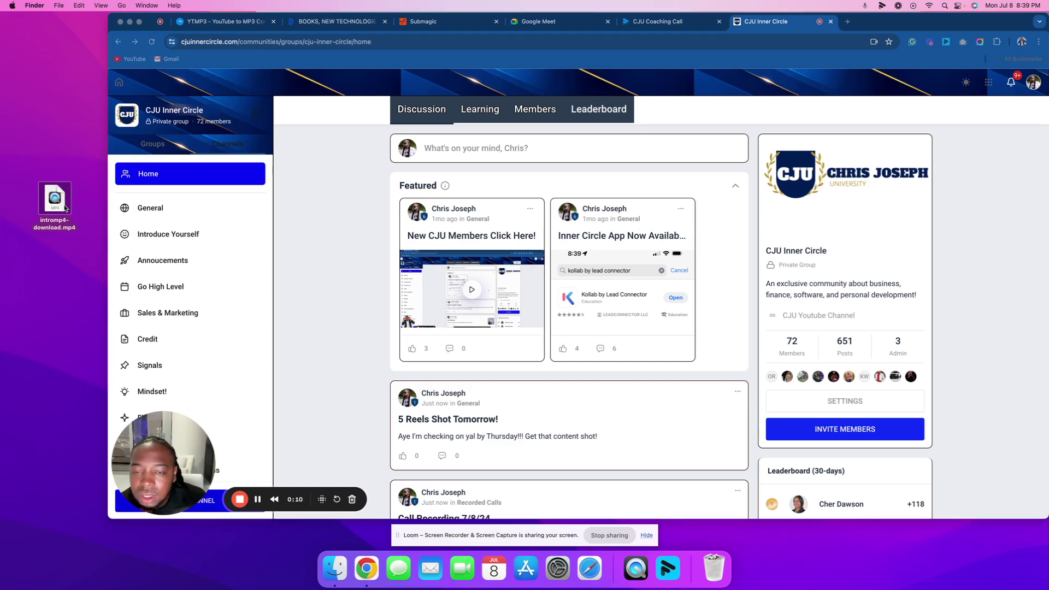
- Load facebook.com in a new tab and open the account menu
click(847, 22)
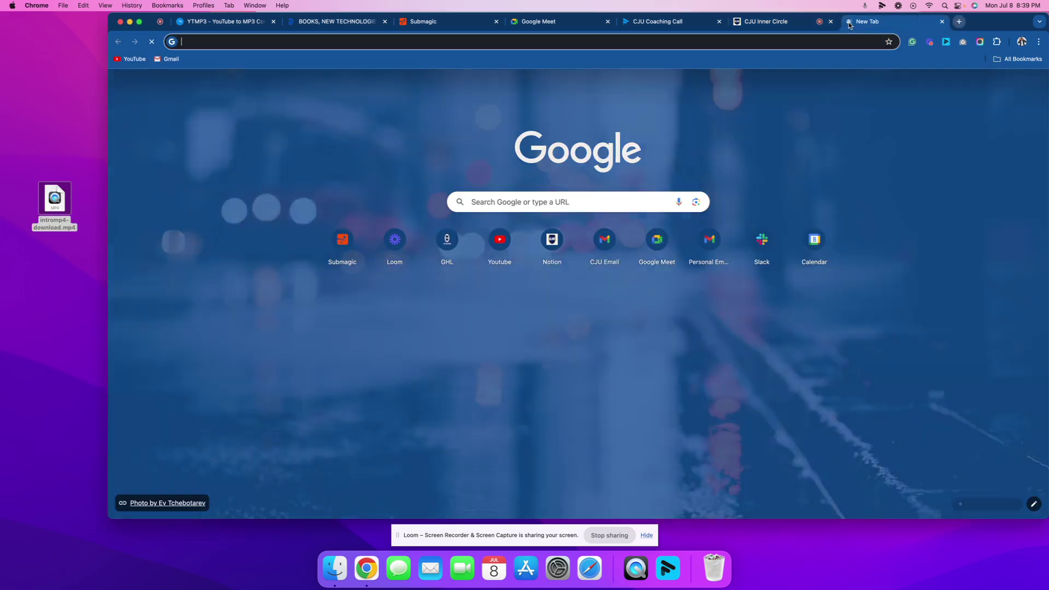
text(fac)
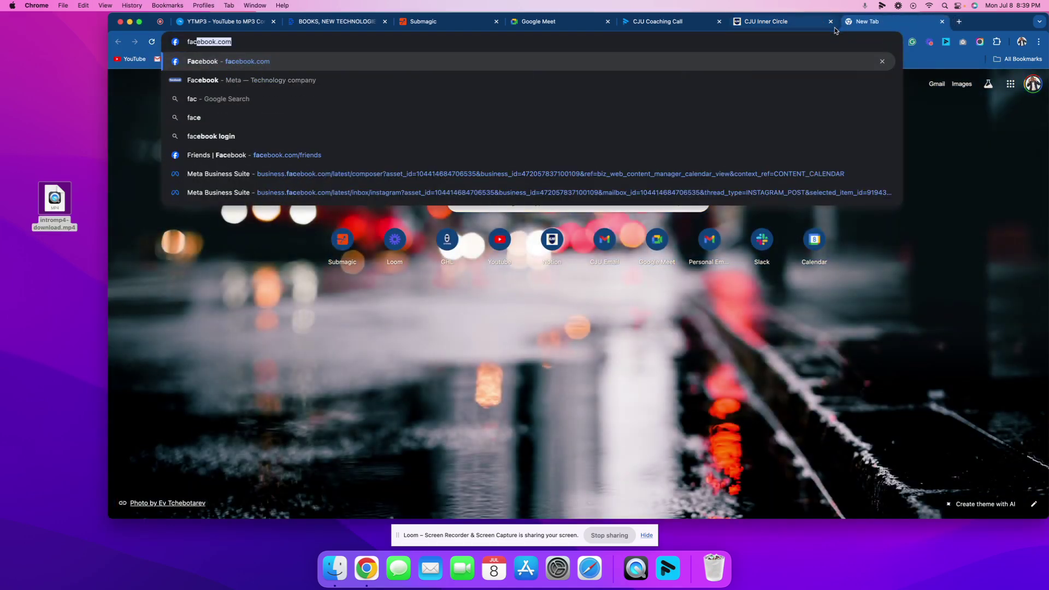
key(Return)
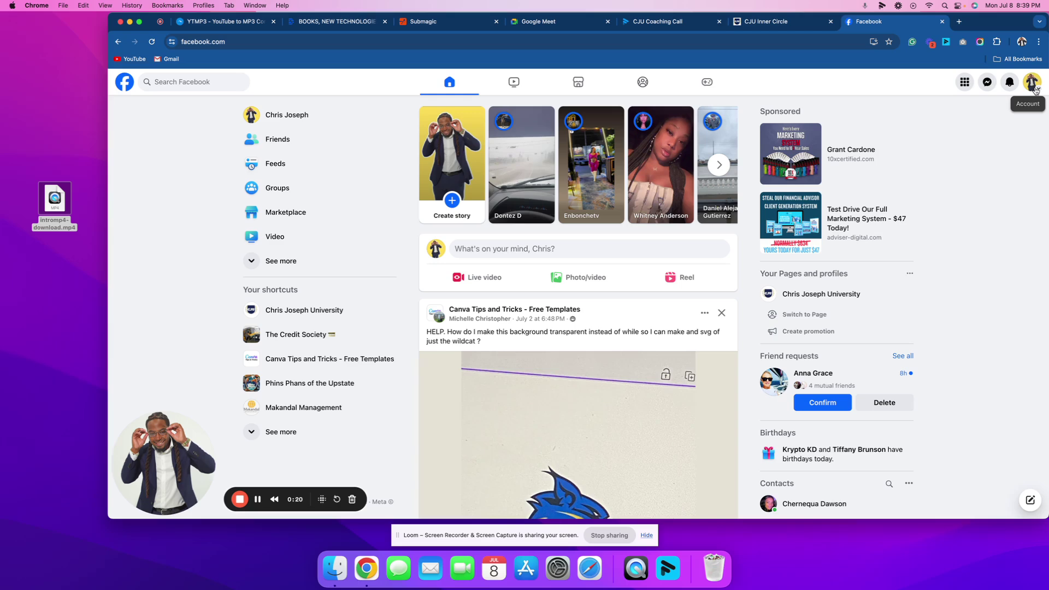
click(1032, 83)
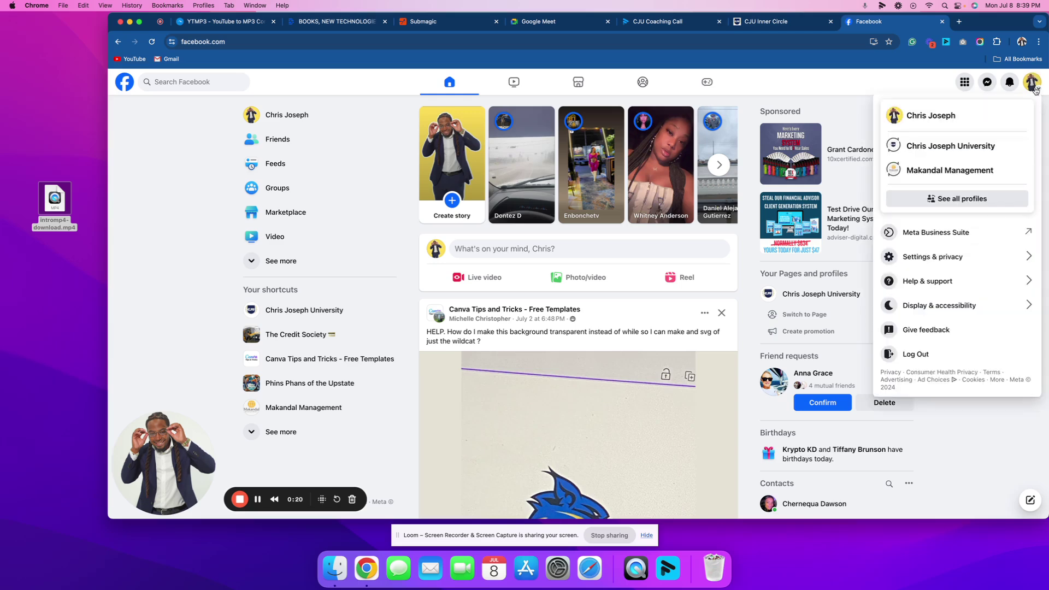
- Open Meta Business Suite, hide the Loom bar, and show the Planner for July 7–13, 2024
click(940, 236)
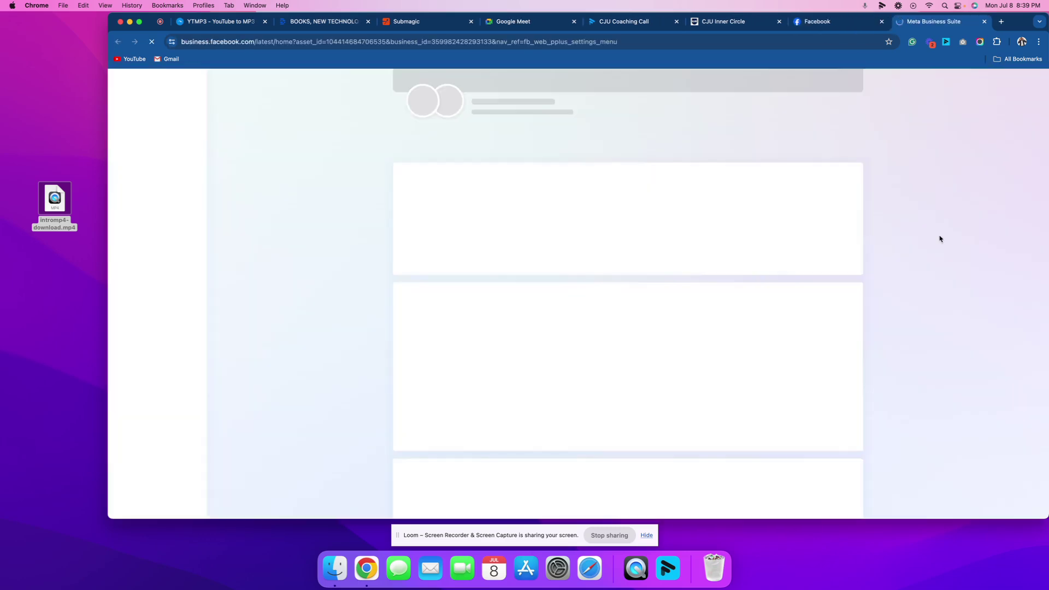
click(646, 537)
click(646, 538)
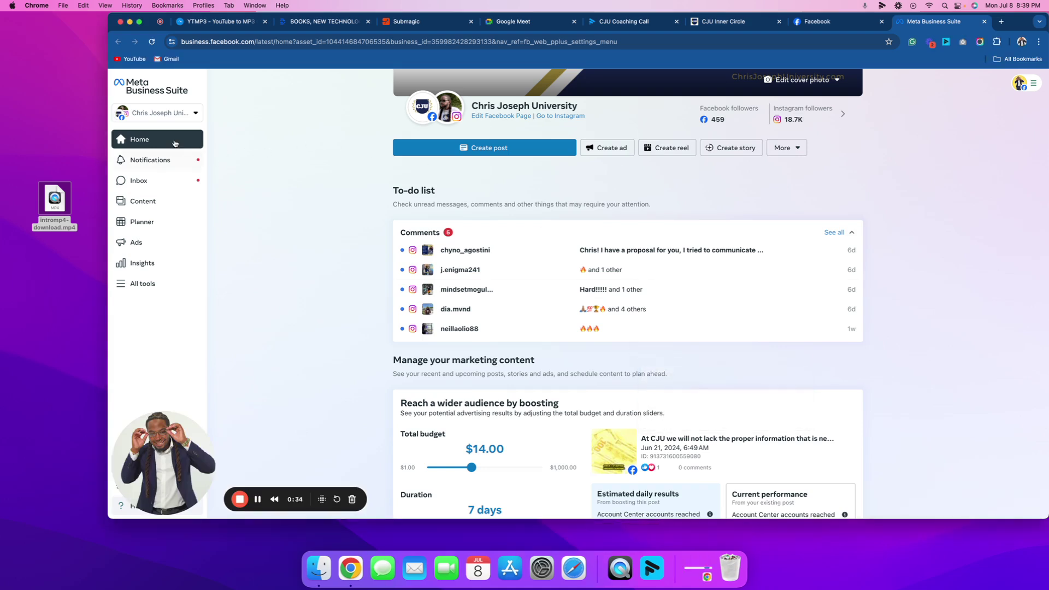
click(154, 225)
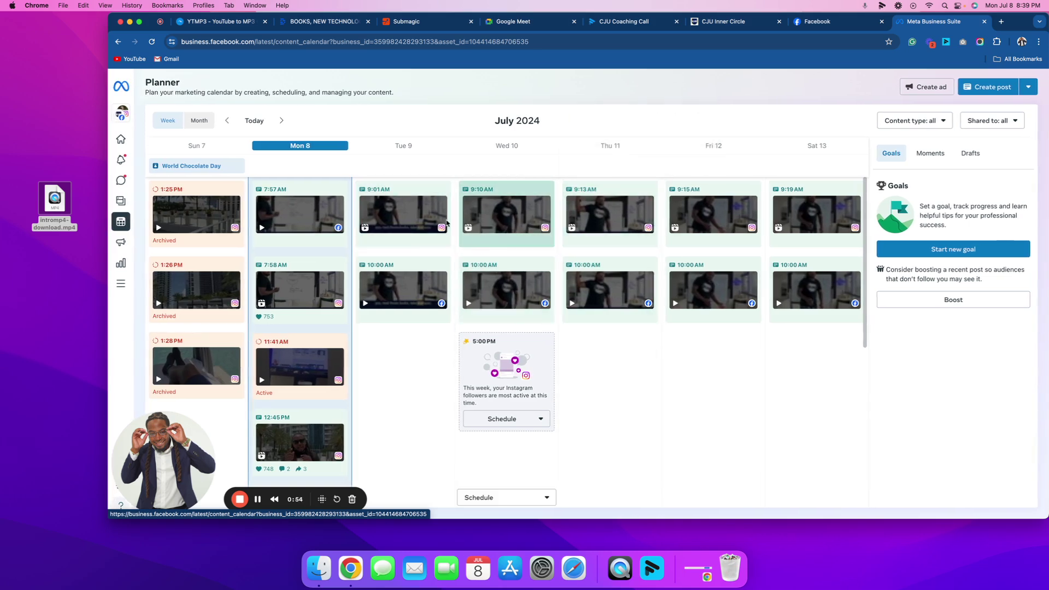
- Advance the Planner to Jul 14–20 and start a post on Friday Jul 19 at 10:00 AM
click(281, 121)
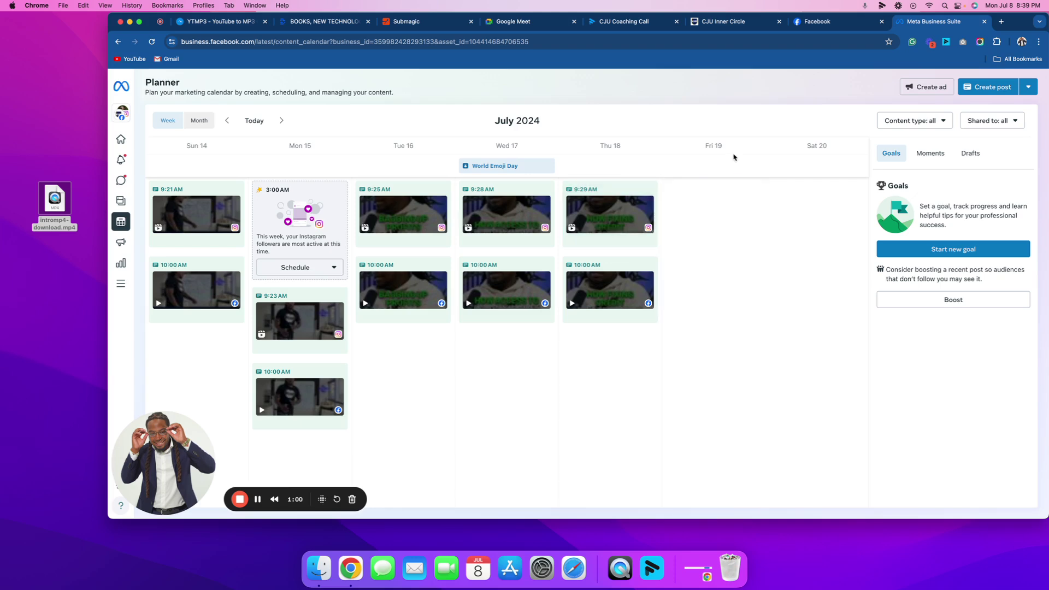
click(718, 220)
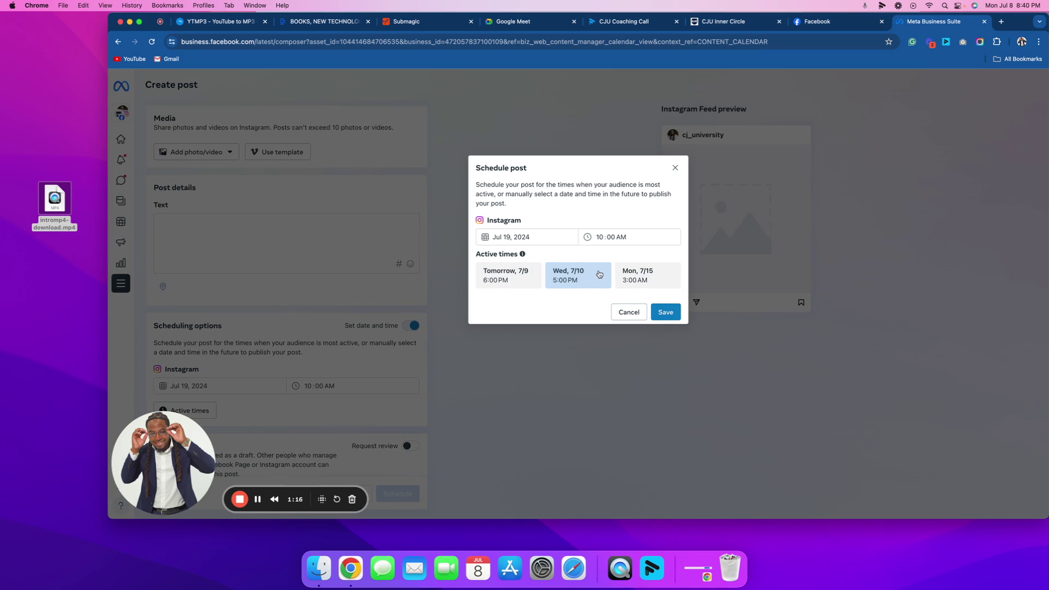
- Keep the Jul 19, 10:00 AM schedule for the new post
click(664, 316)
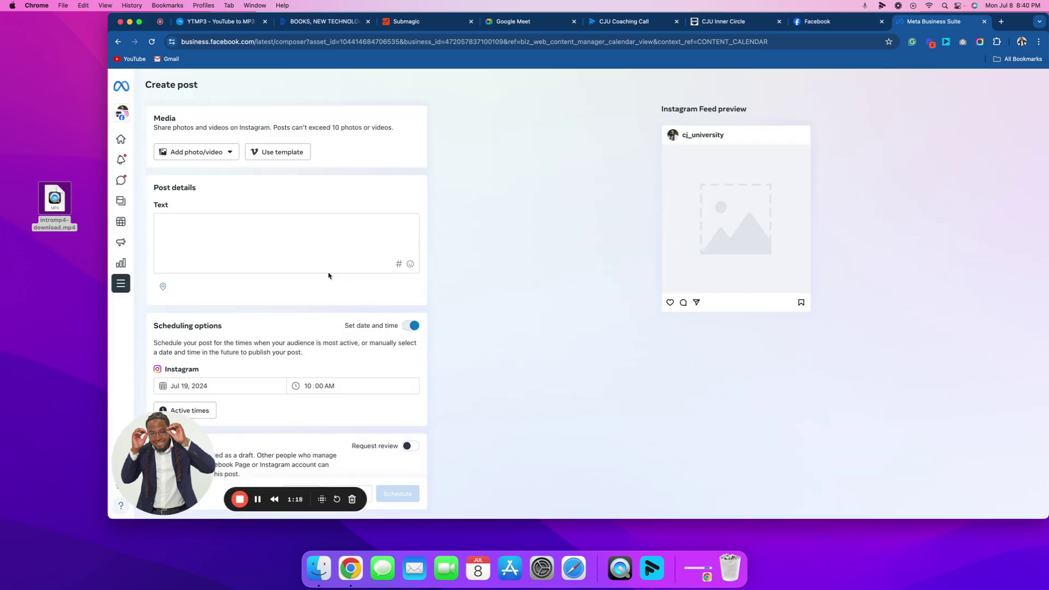
scroll(322, 270, up, 2)
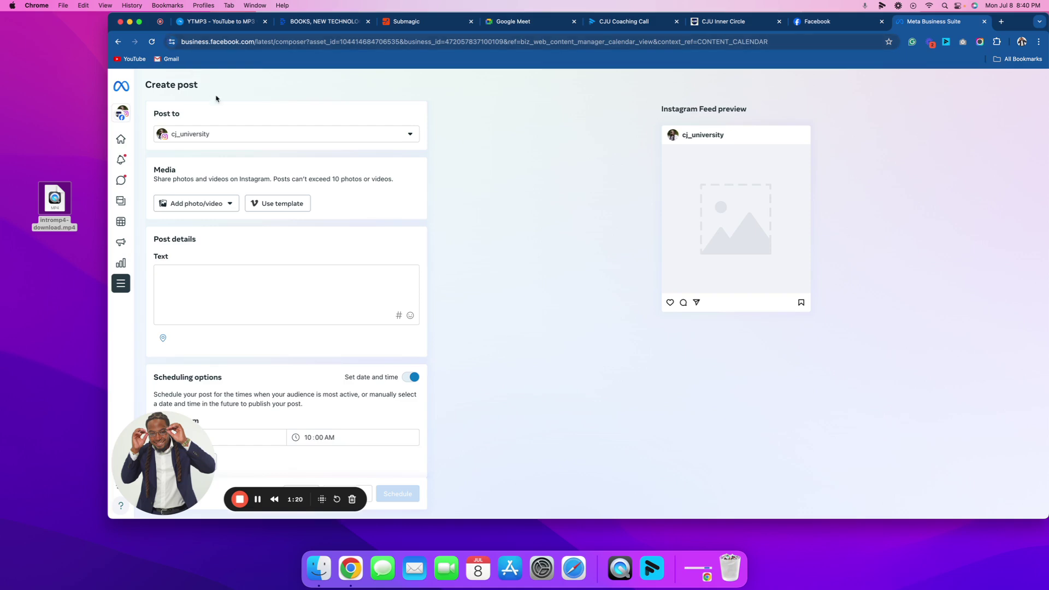
scroll(186, 137, down, 1)
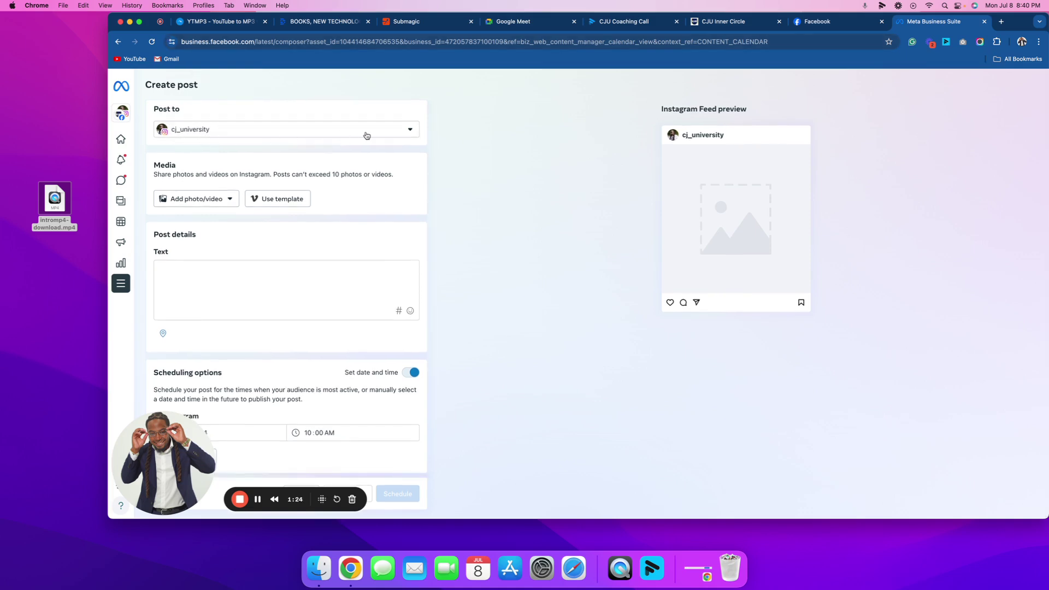
- Add Chris Joseph University alongside cj_university as post destinations
click(403, 133)
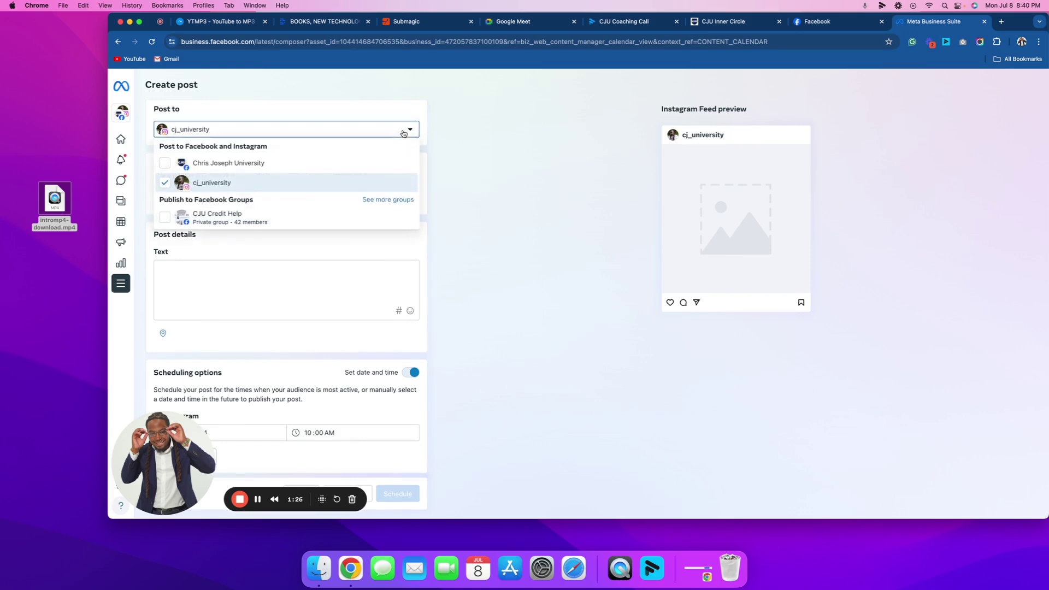
click(165, 164)
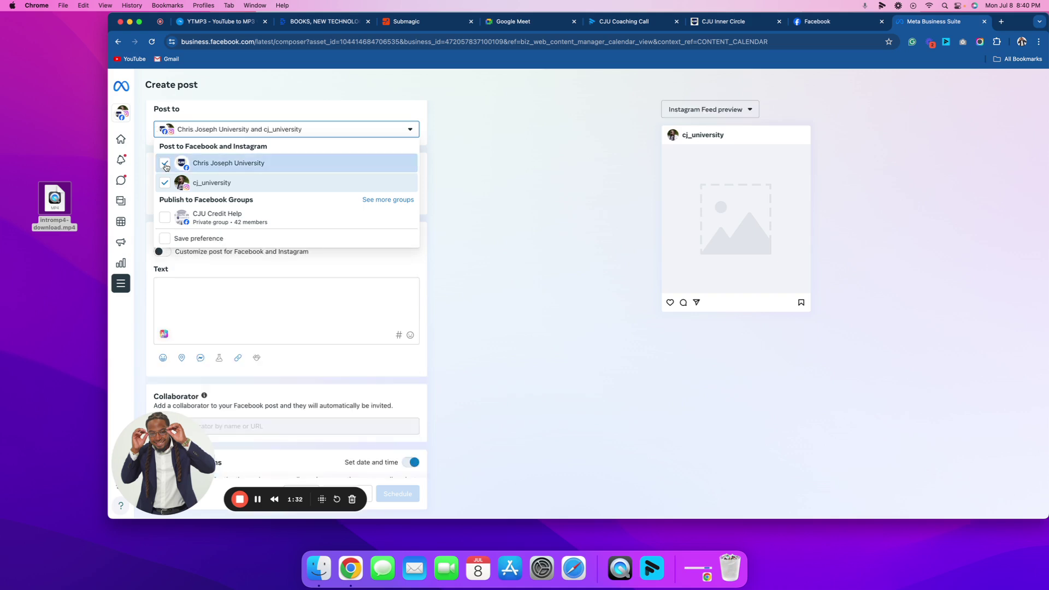
click(508, 169)
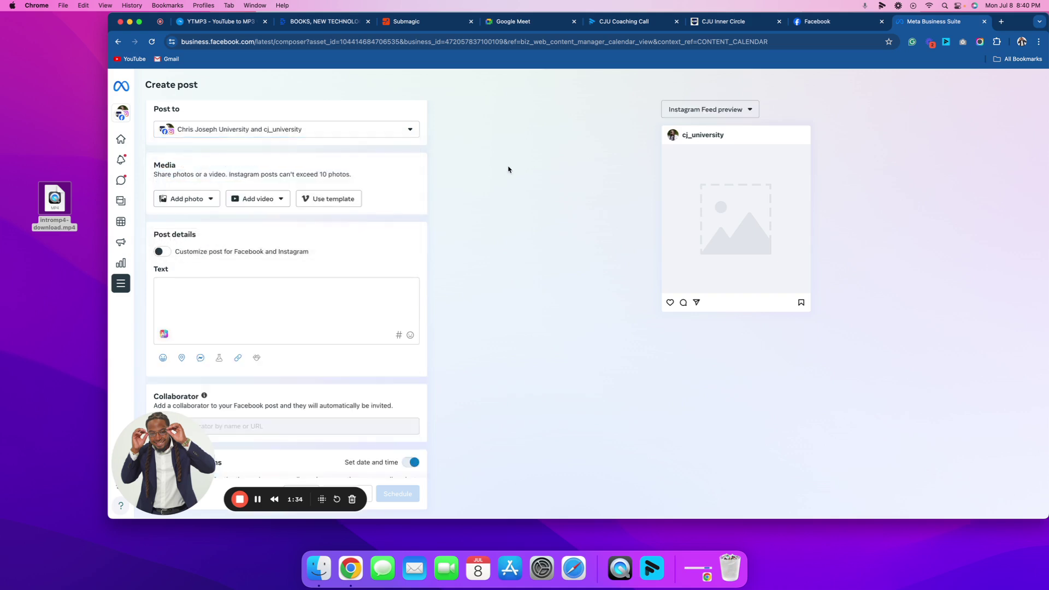
click(407, 131)
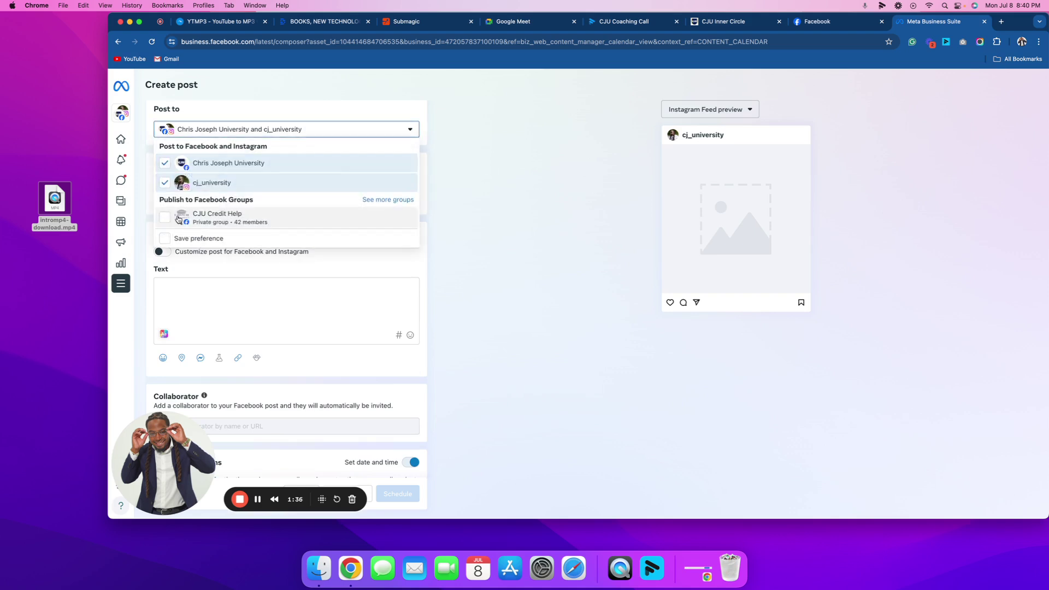
click(410, 129)
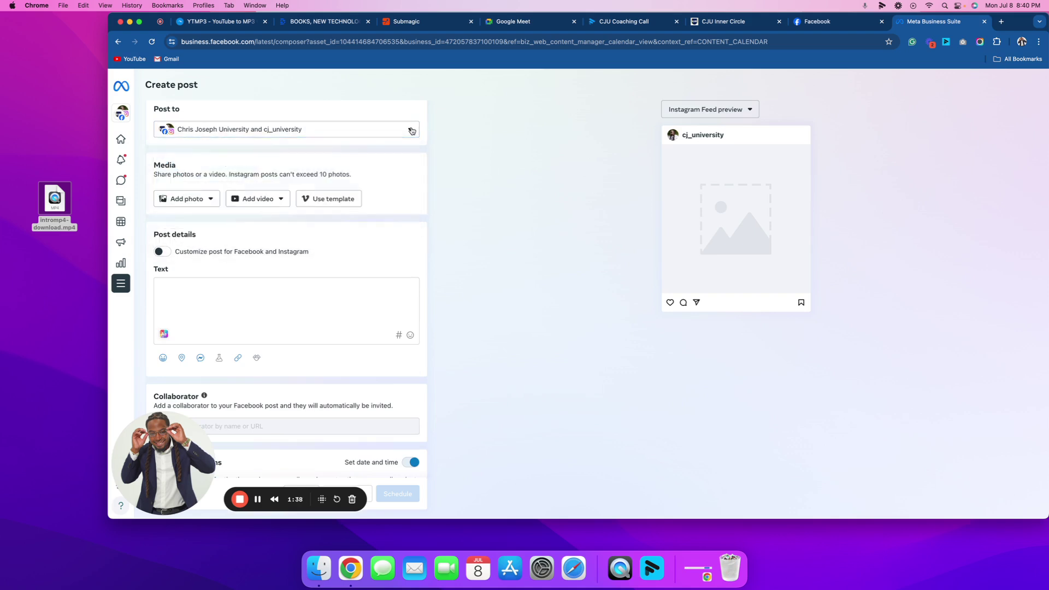
- Upload intromp4-download.mp4 from the desktop as the post's video
click(264, 203)
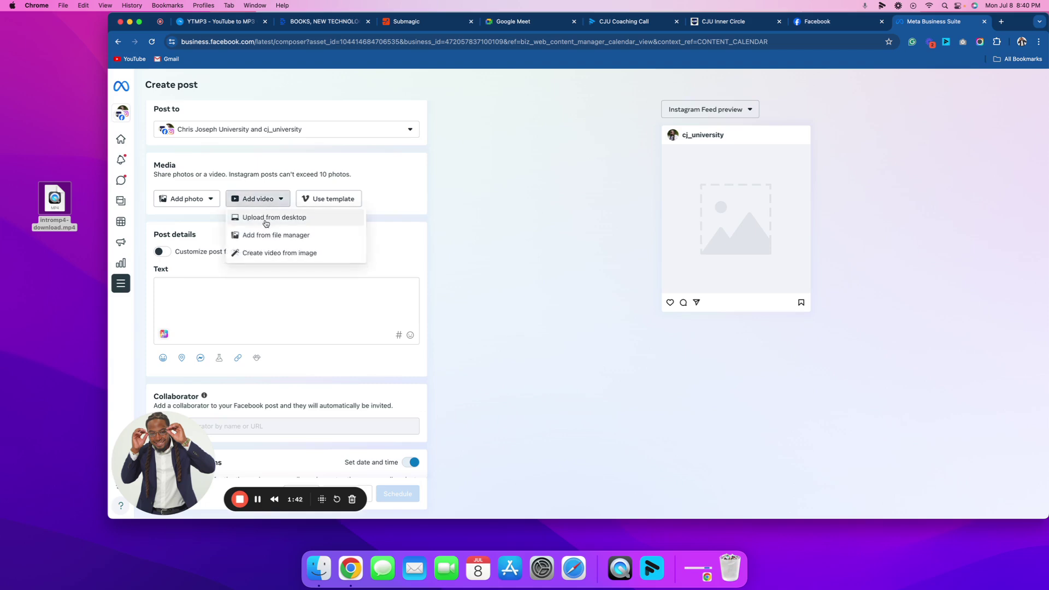
click(266, 217)
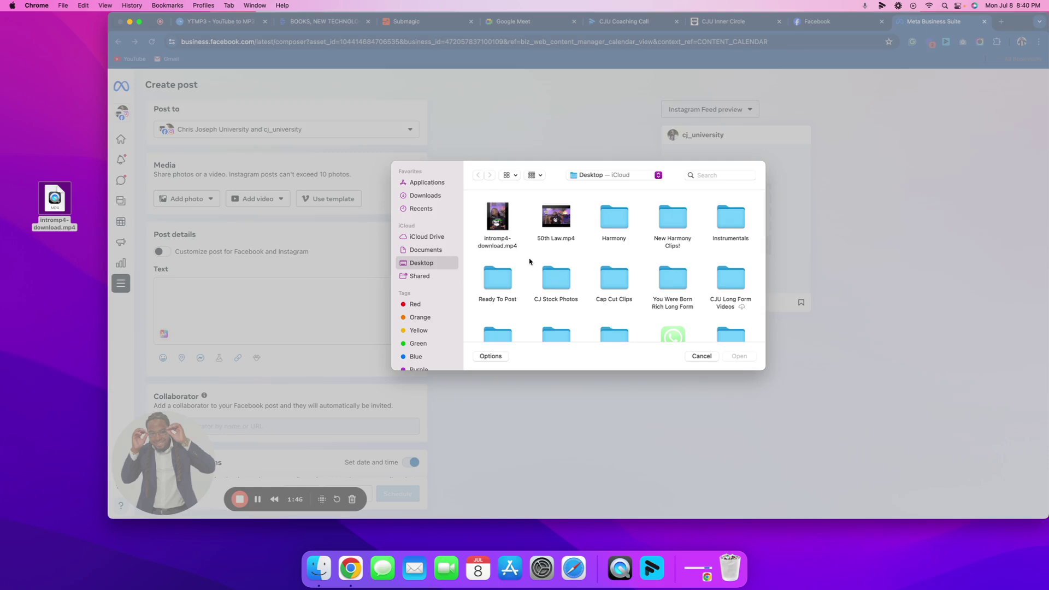
click(498, 218)
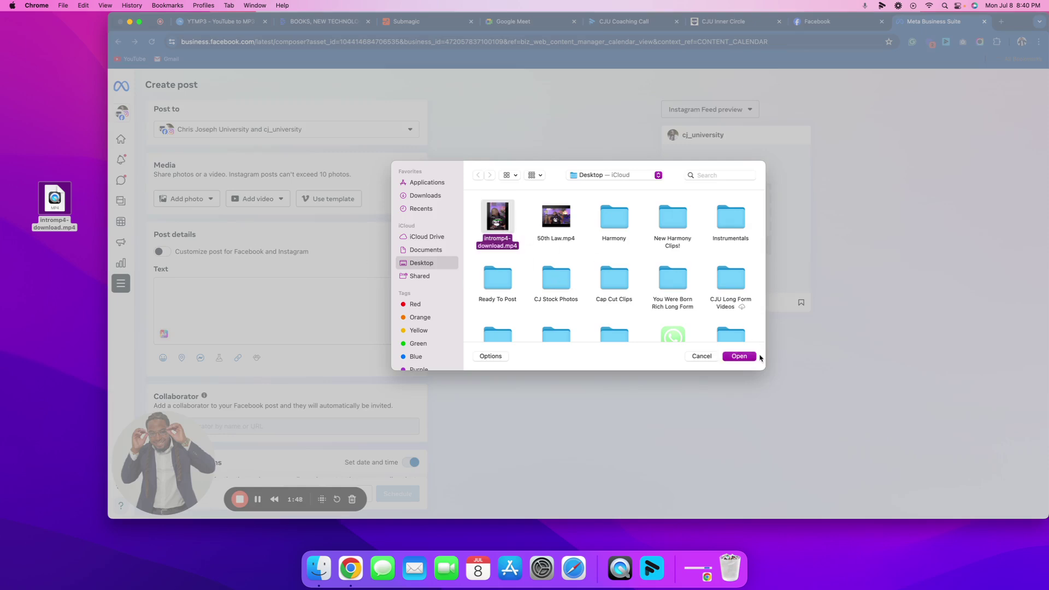
click(739, 356)
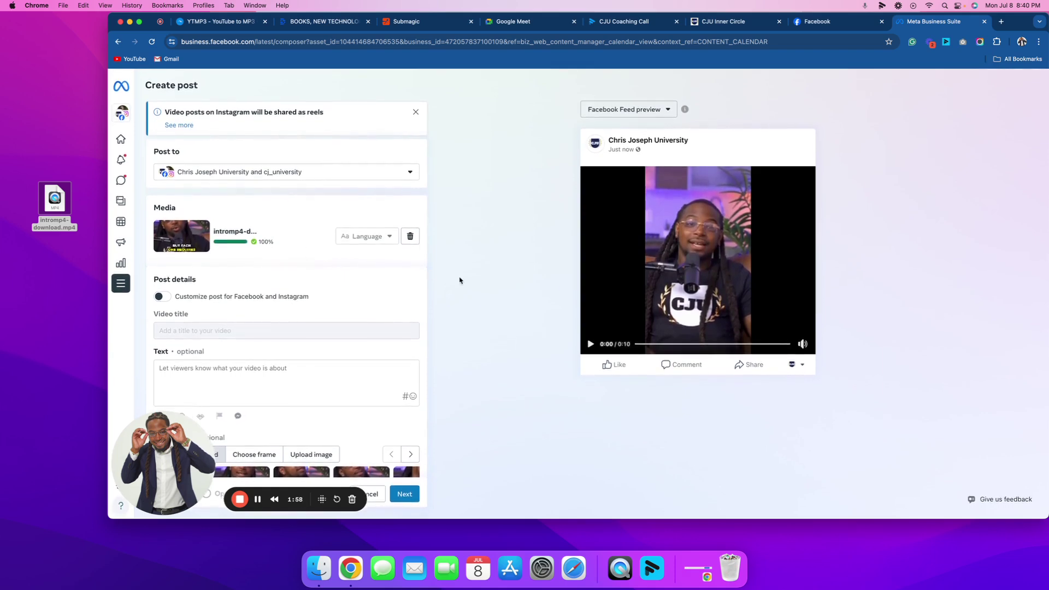
- Switch to the Instagram Feed preview and play, then pause, the video
click(648, 118)
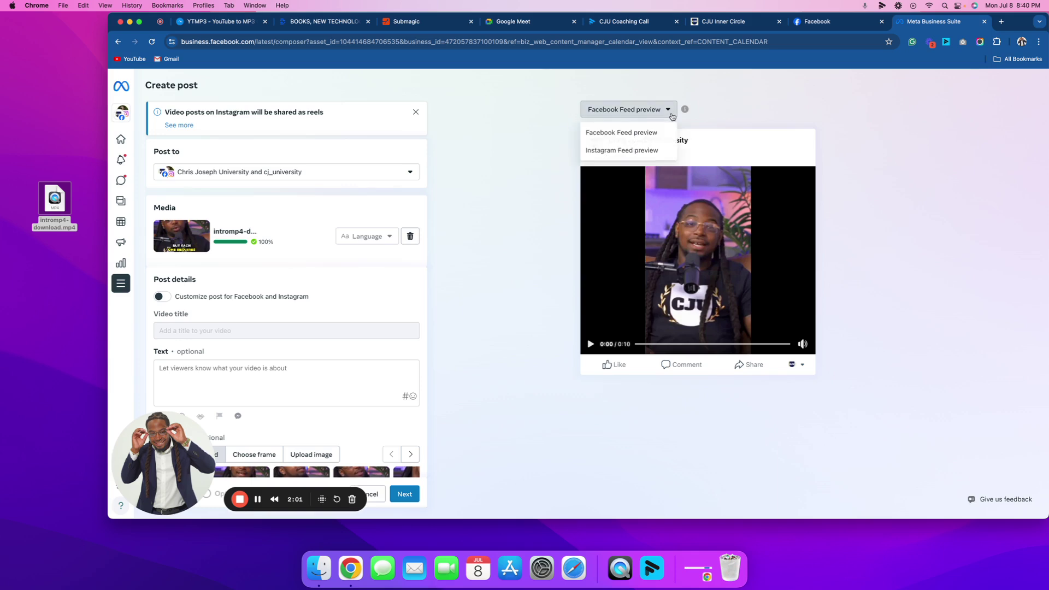
click(621, 150)
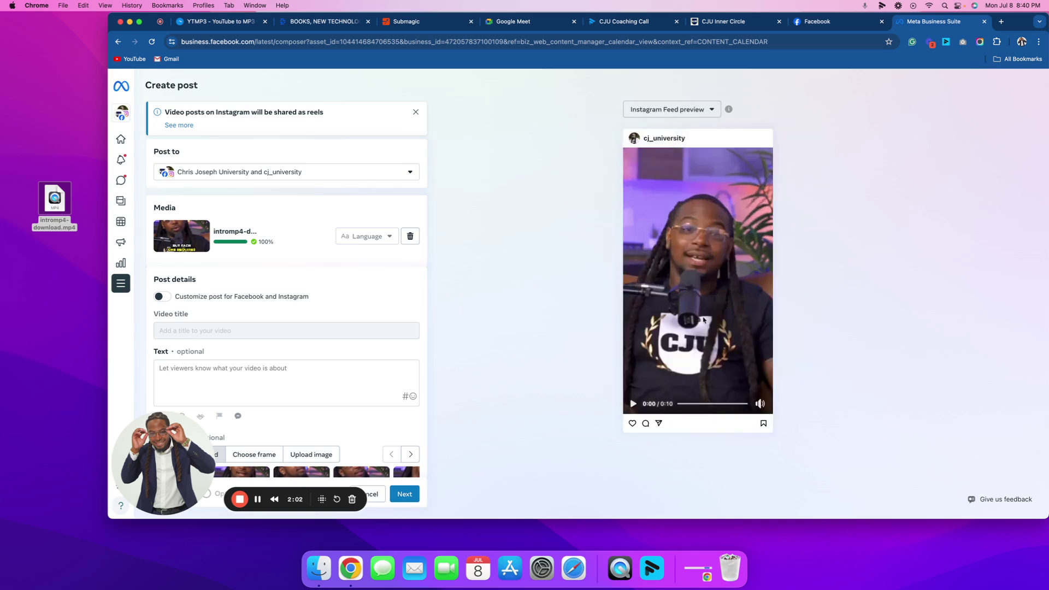
click(633, 405)
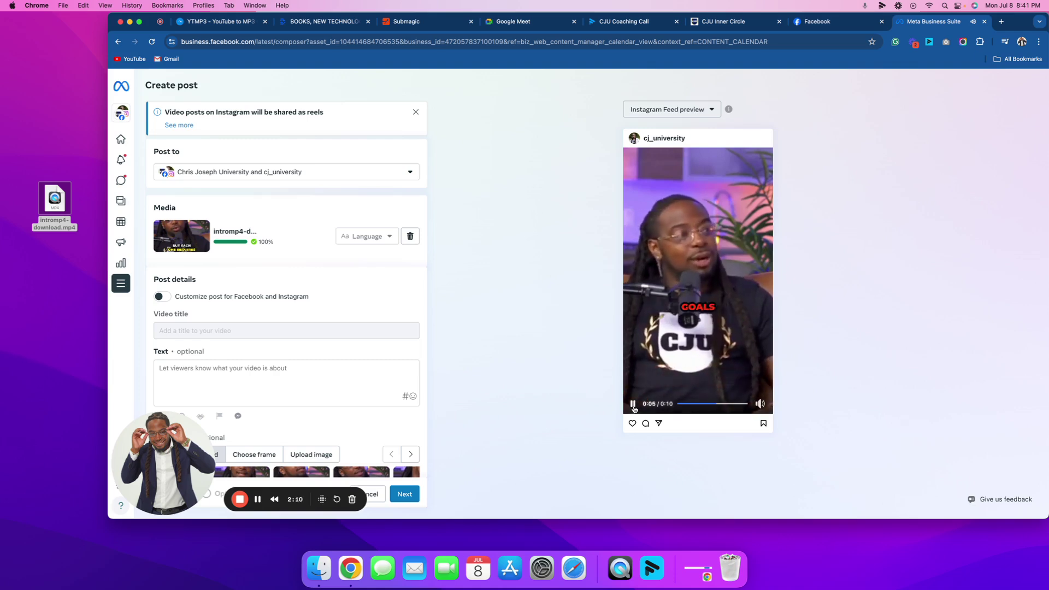
click(633, 405)
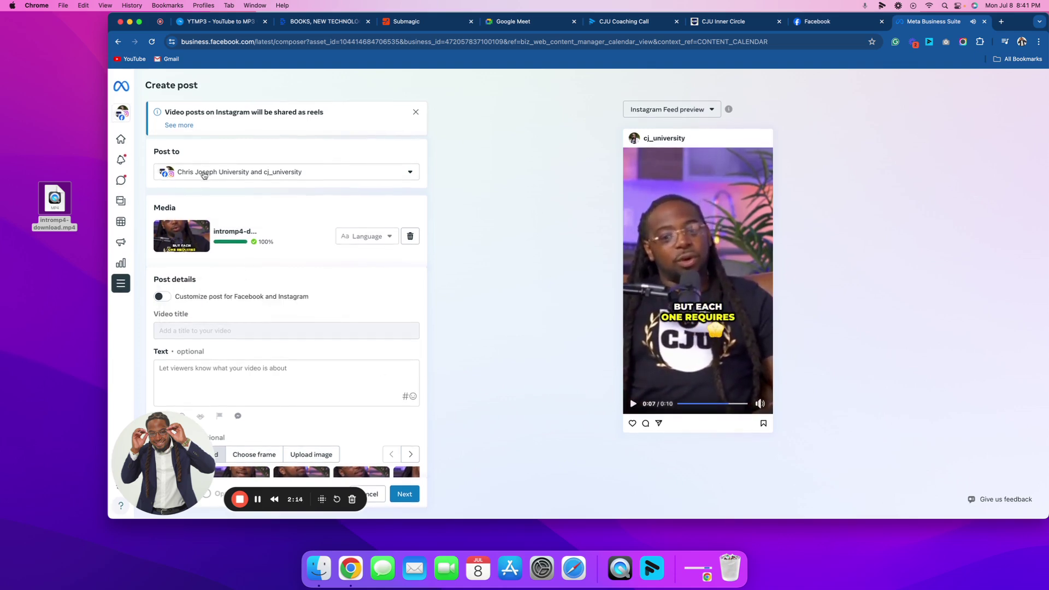
- Enter the caption 'Every new revenue goal requires you to become a new person to hit that new level'
click(233, 371)
drag(164, 464, 553, 454)
scroll(170, 343, down, 3)
click(210, 276)
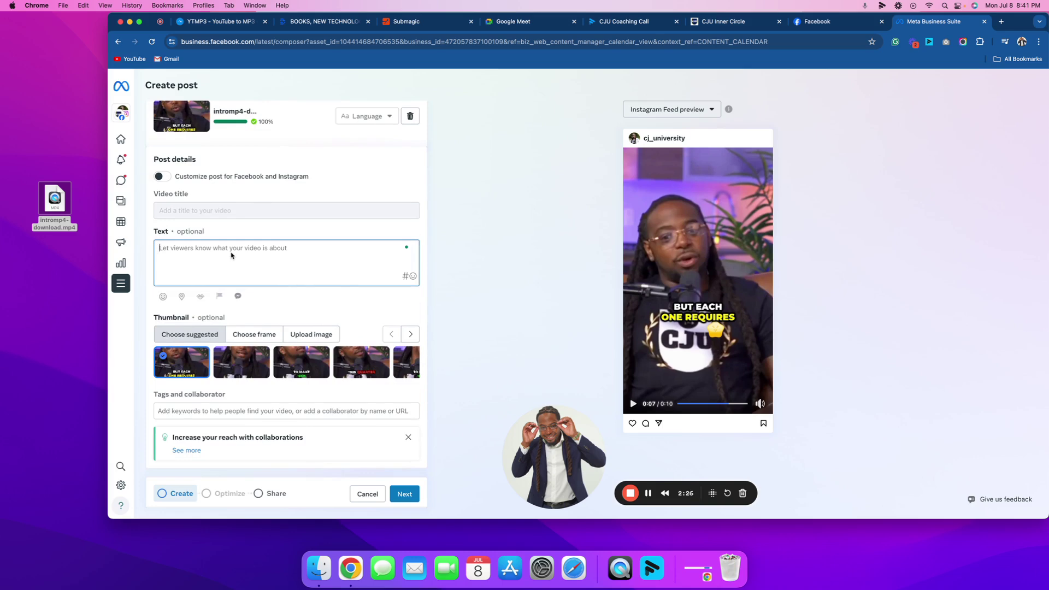
text(Ea)
text(ecome a new perso)
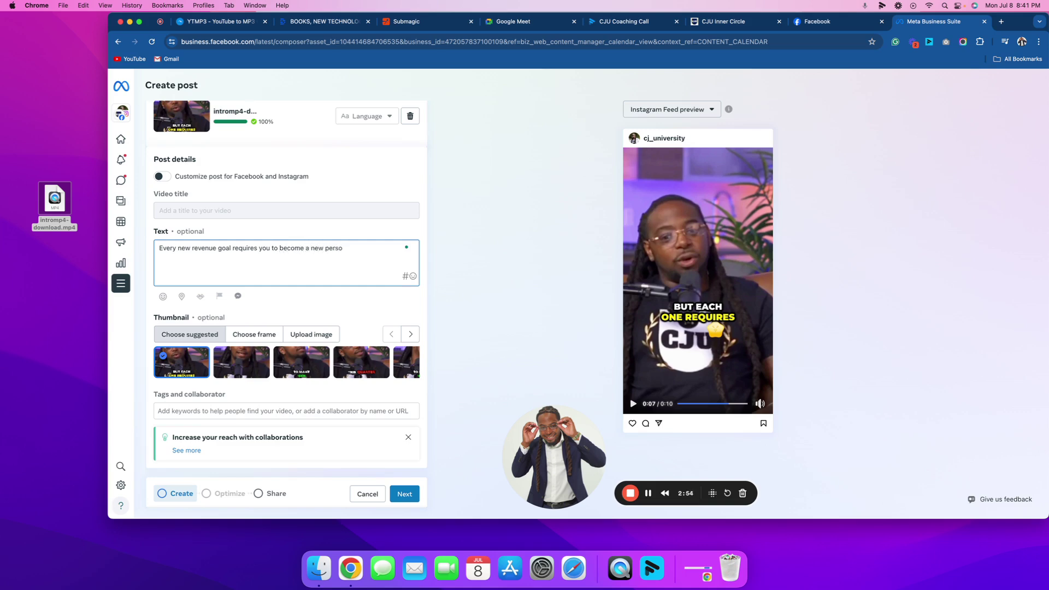
text(n to hit that new level)
scroll(208, 365, up, 3)
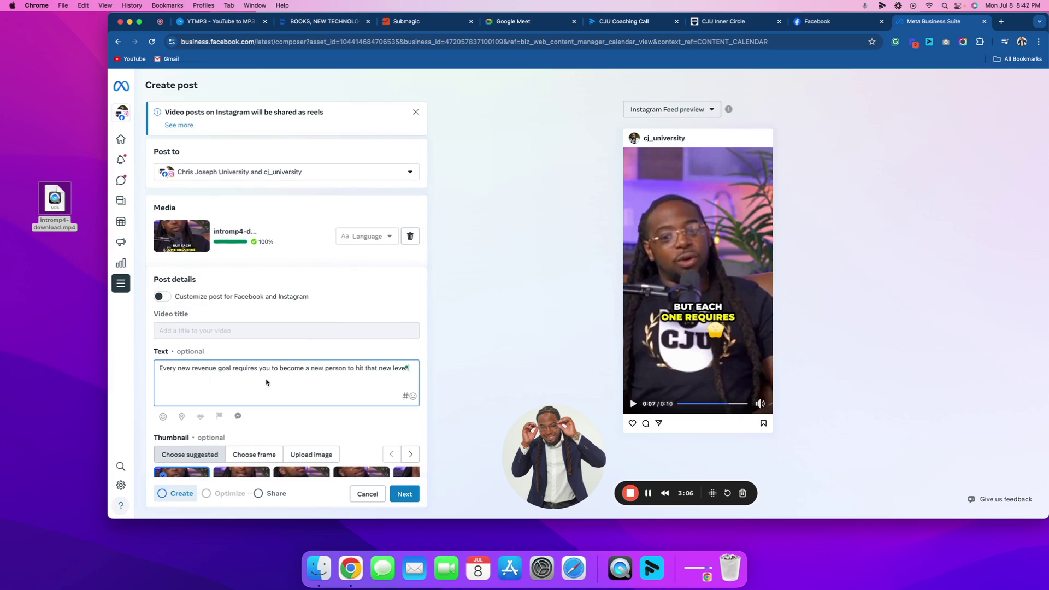
scroll(295, 381, down, 5)
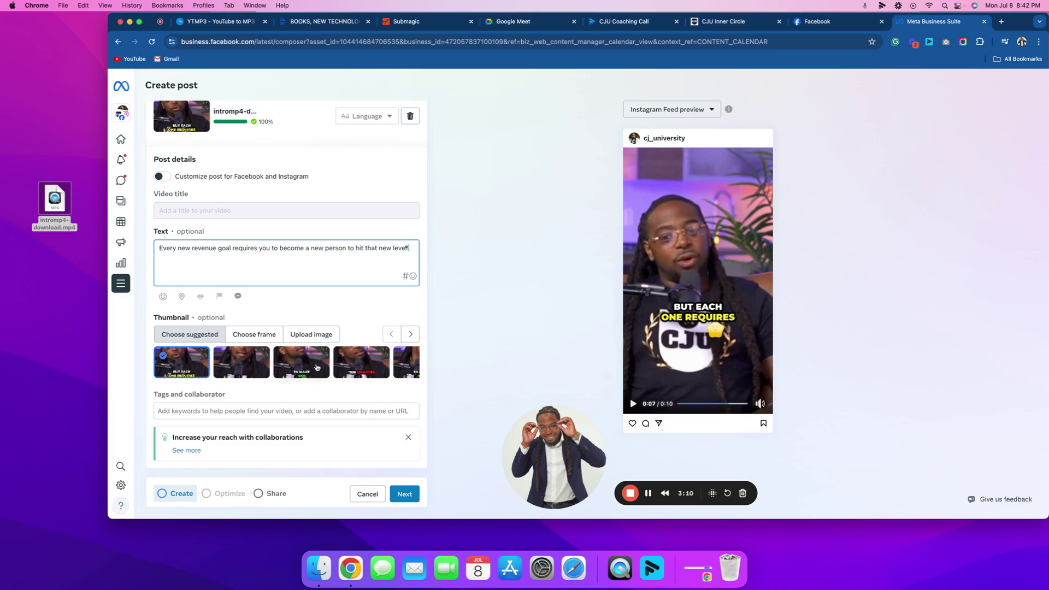
scroll(328, 382, up, 5)
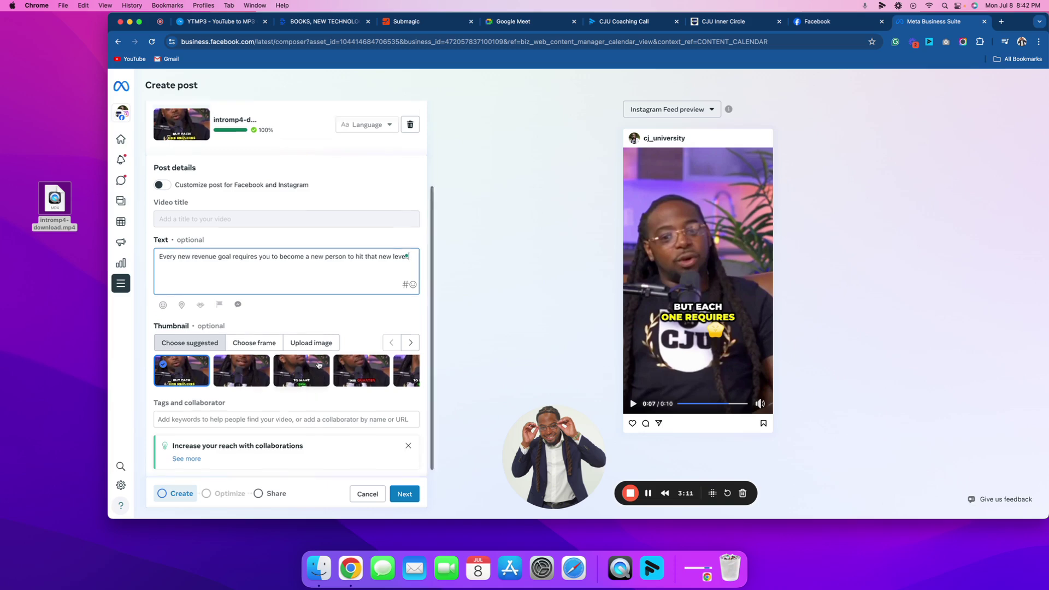
- Set the Instagram date to Jul 19 and save the schedule: Facebook 10:00 AM, Instagram 09:42 PM
click(404, 495)
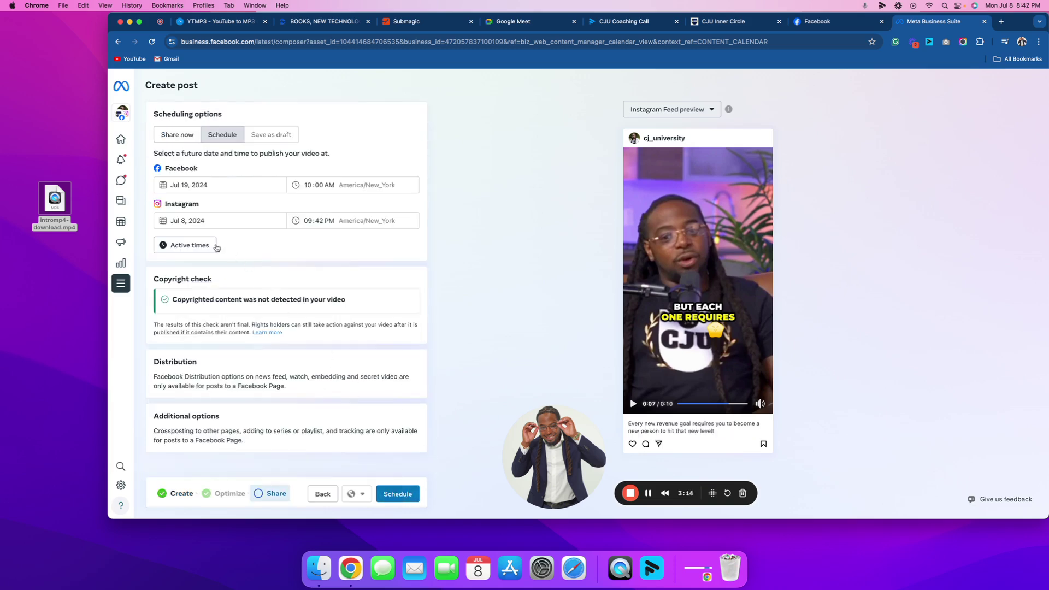
click(186, 221)
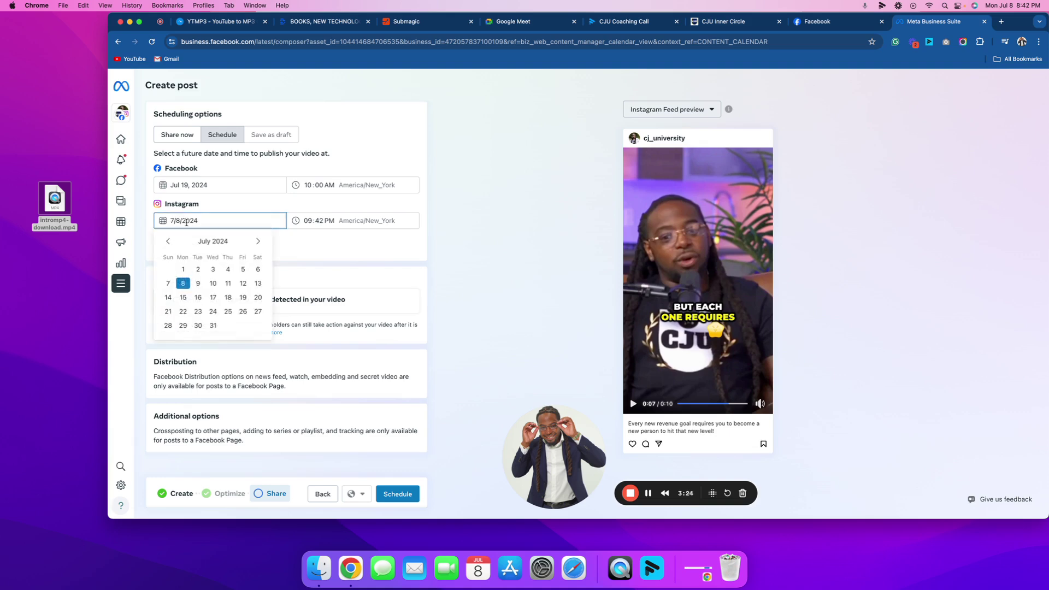
click(243, 298)
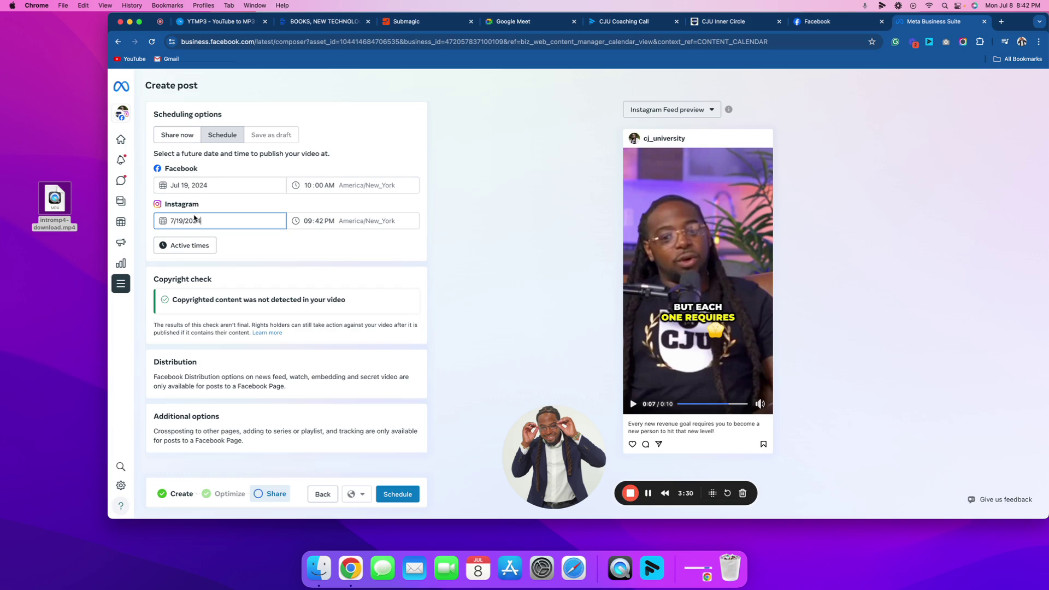
click(201, 245)
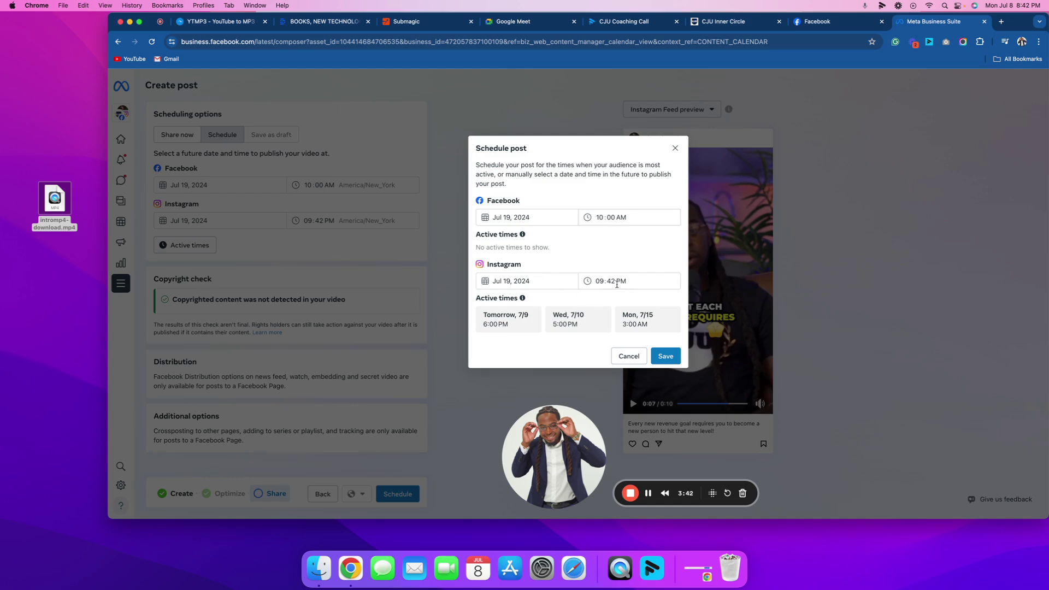
click(666, 356)
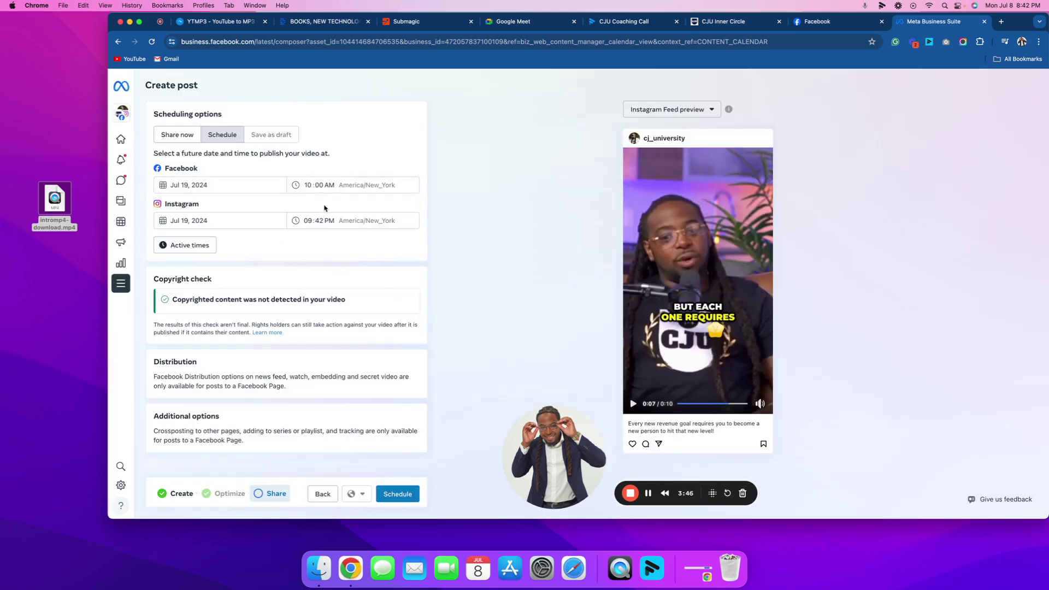
click(320, 221)
- Review the Instagram publish time, schedule the video post, and confirm with Done
click(308, 221)
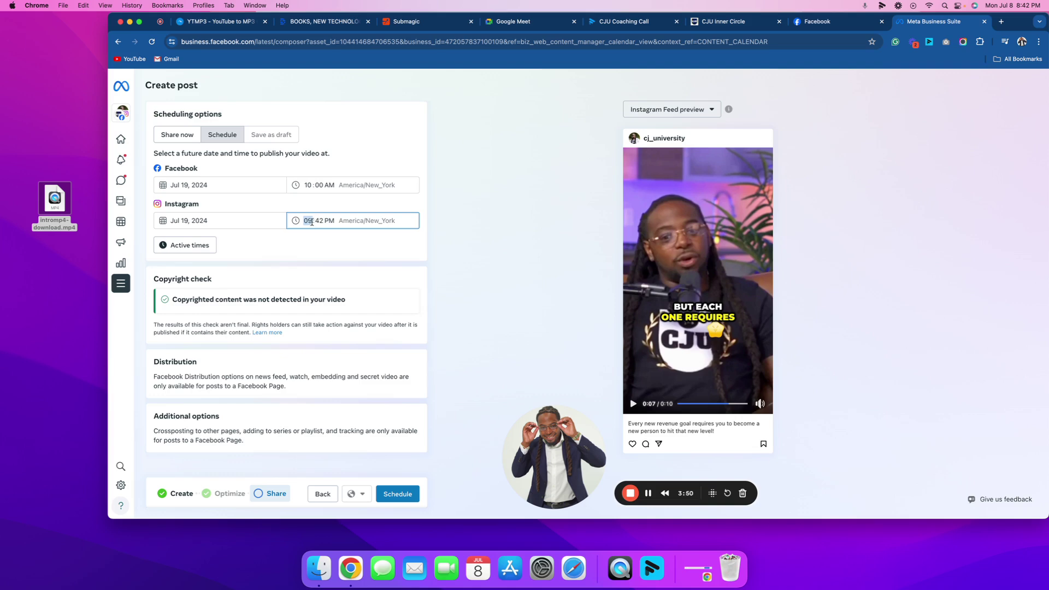
click(329, 220)
click(307, 220)
click(295, 247)
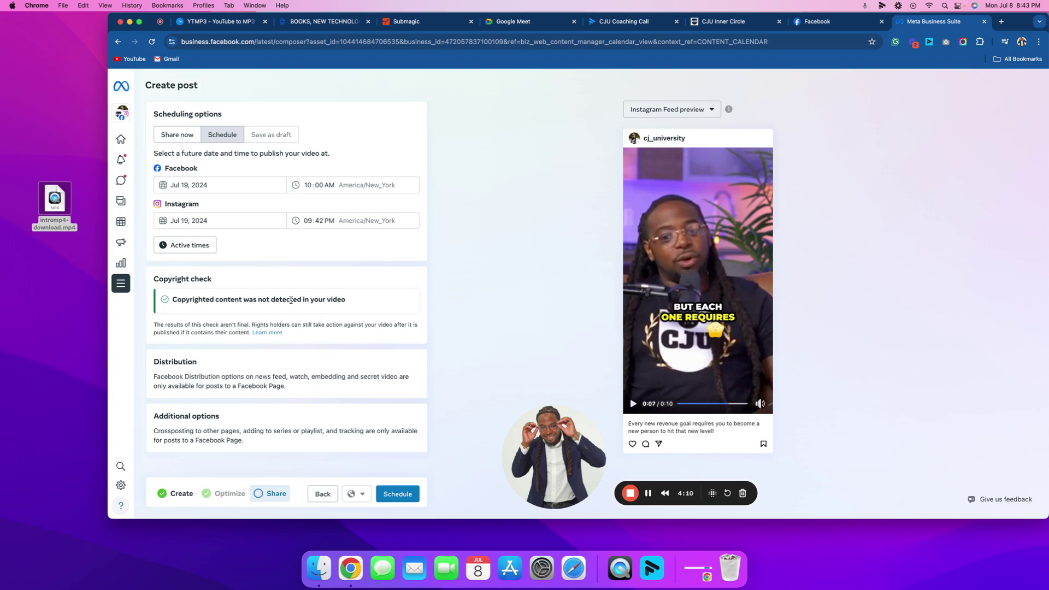
click(404, 497)
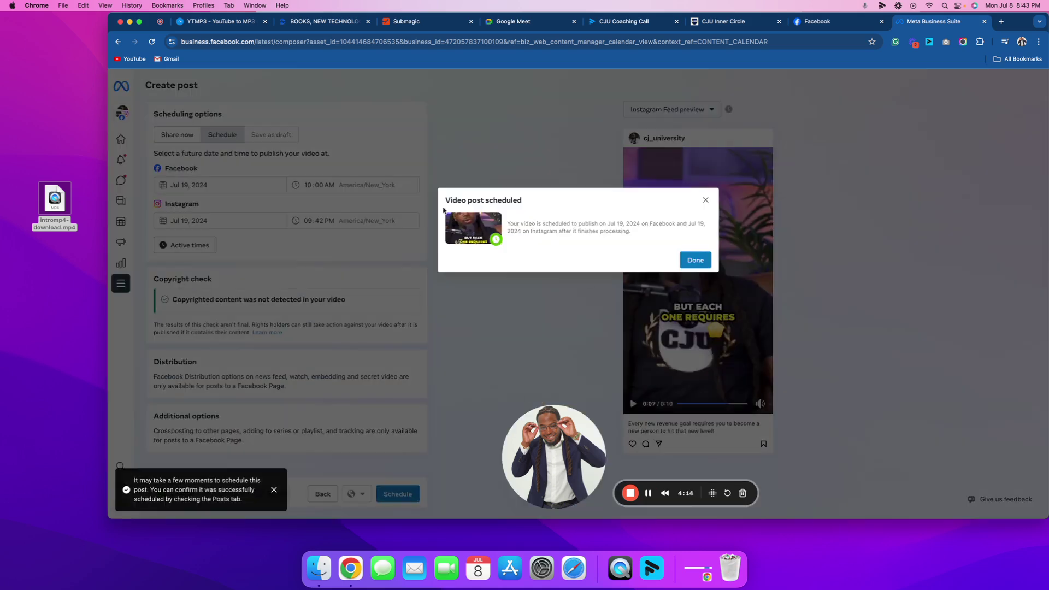
click(692, 263)
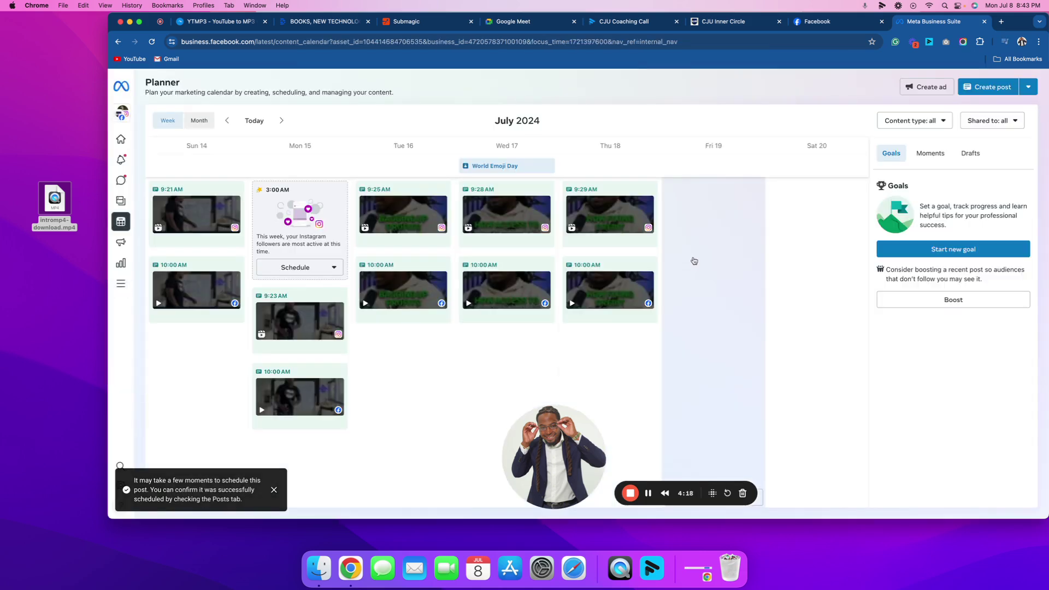
- Refresh the Planner, check the Fri 19 post (10:00 AM and 9:42 PM), then view Jul 21–27
click(153, 44)
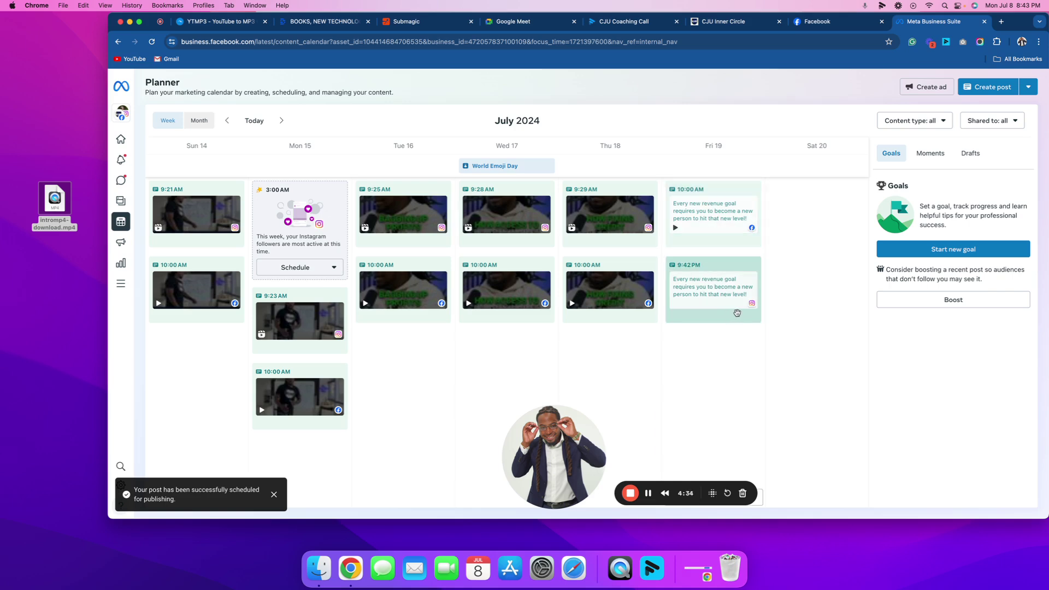
mouse_move(741, 312)
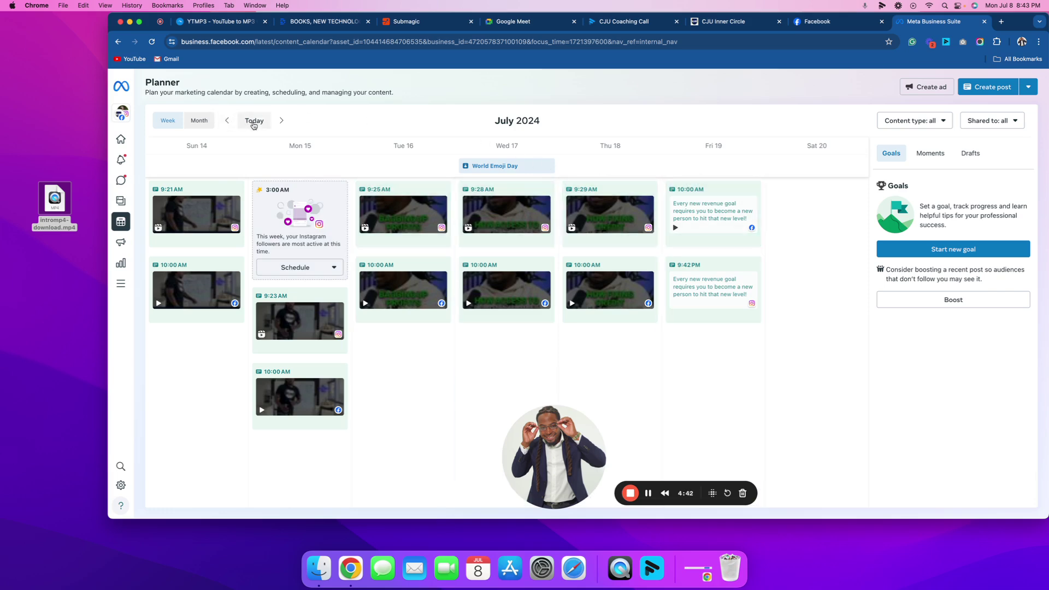
click(280, 120)
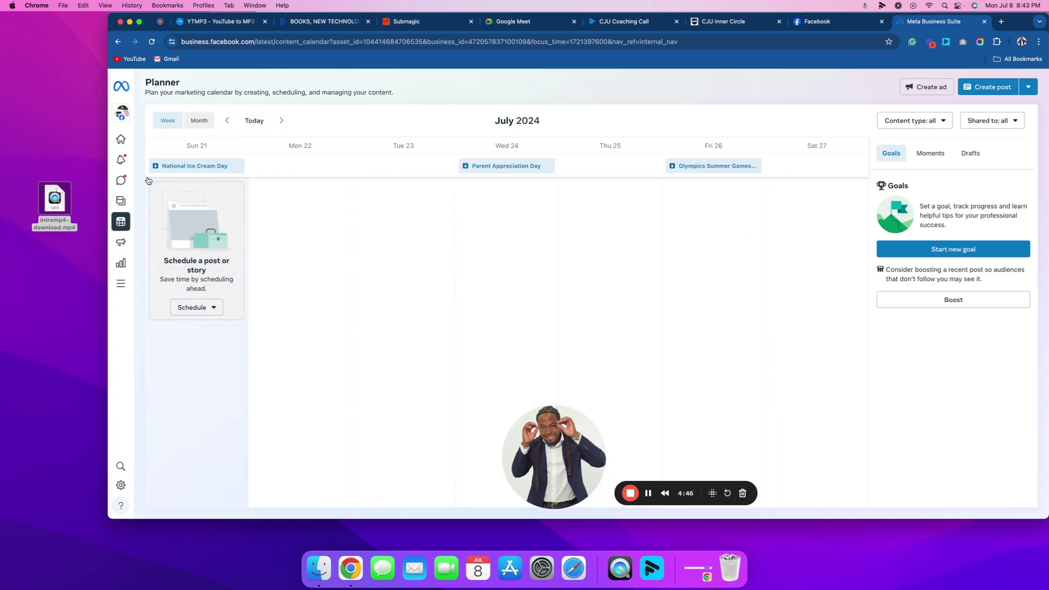
- Page the calendar back to Jul 7–13, then forward to the Jul 14–20 week
click(227, 121)
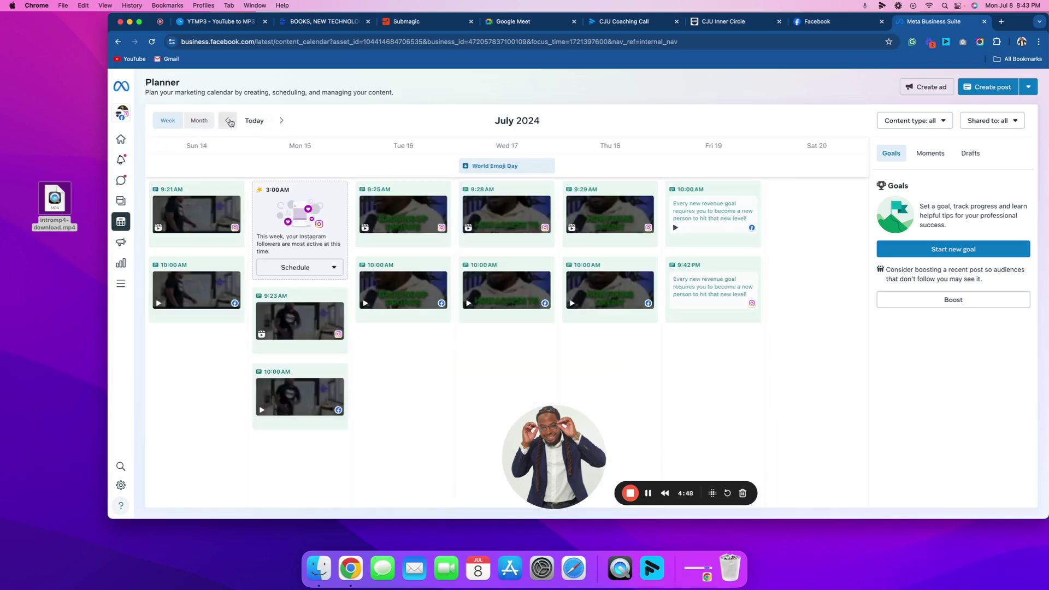
click(228, 121)
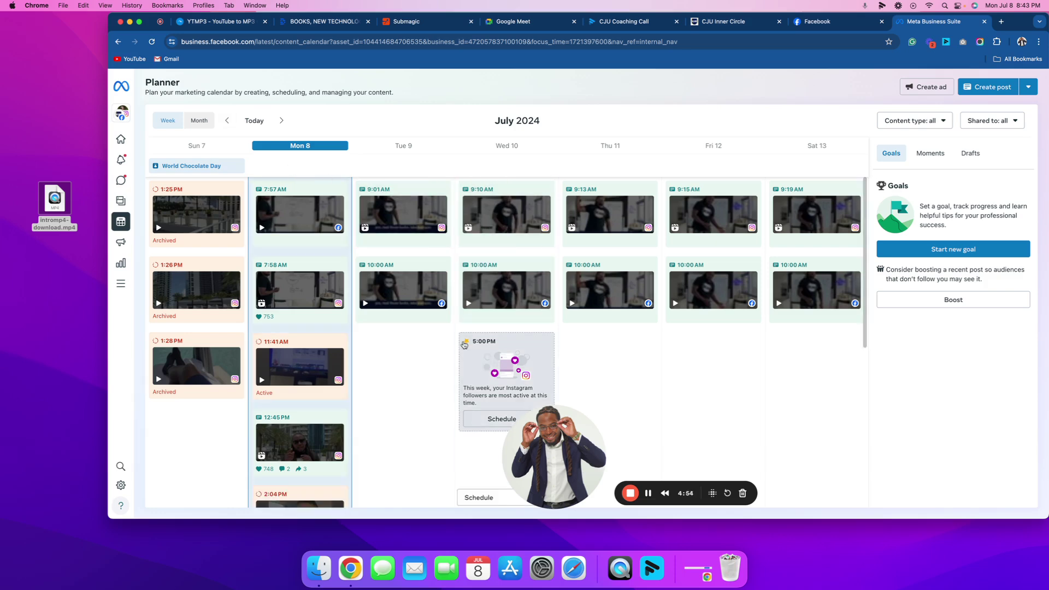
drag(529, 452, 348, 426)
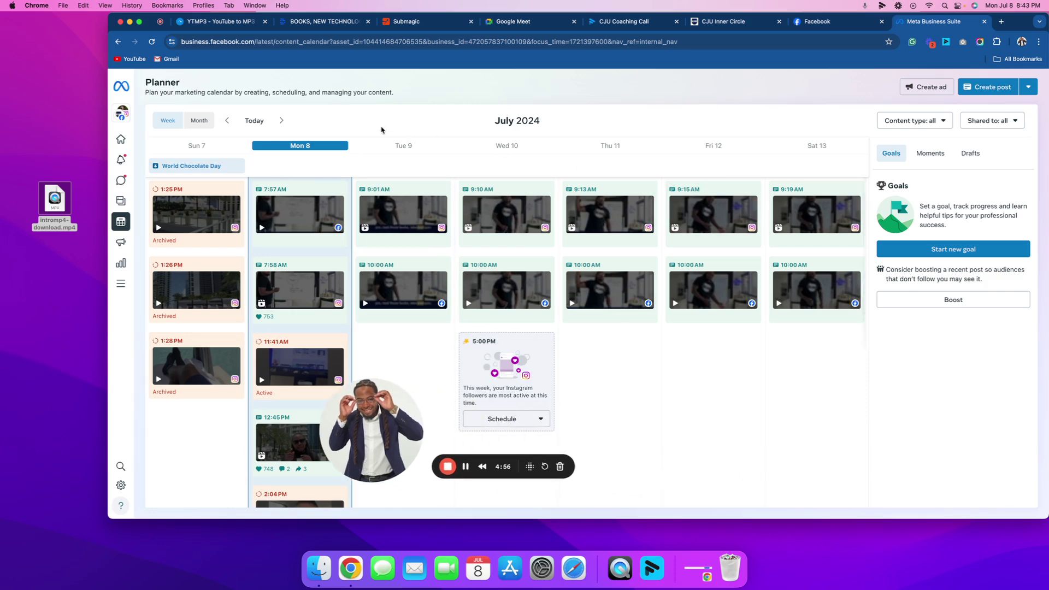
click(280, 123)
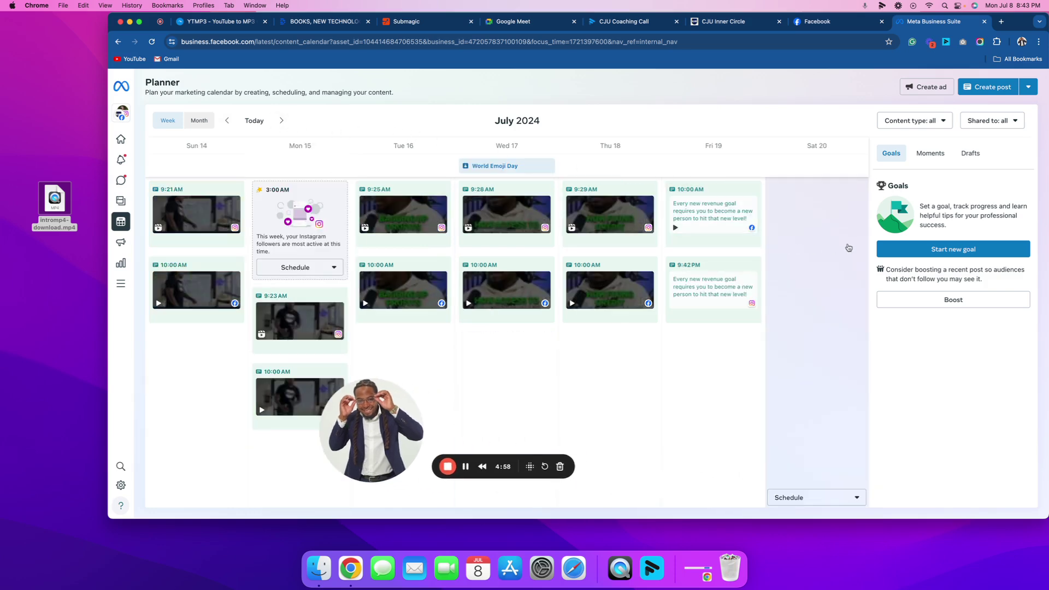
click(850, 454)
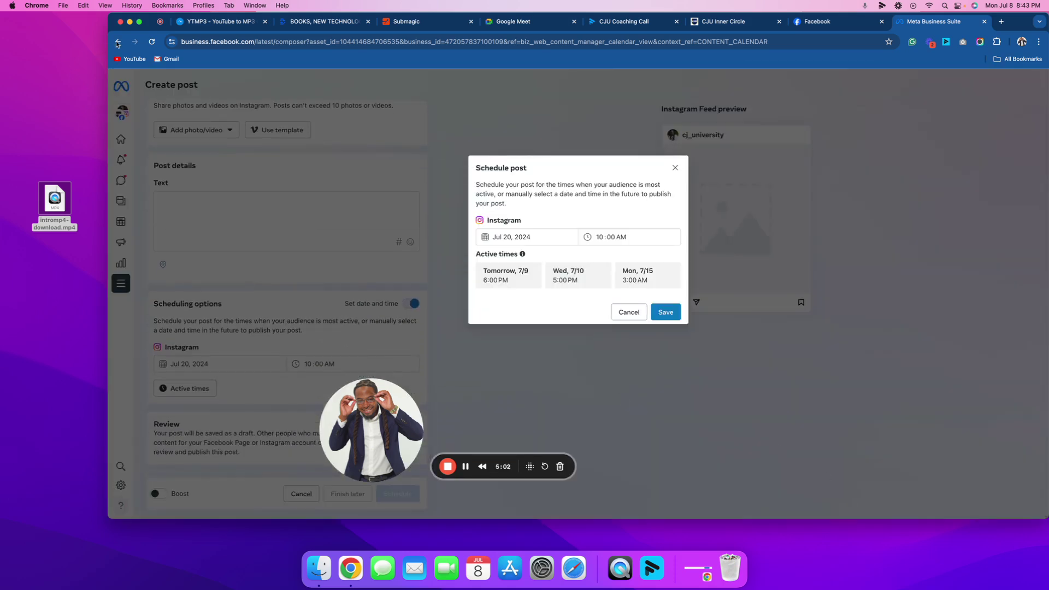
click(117, 42)
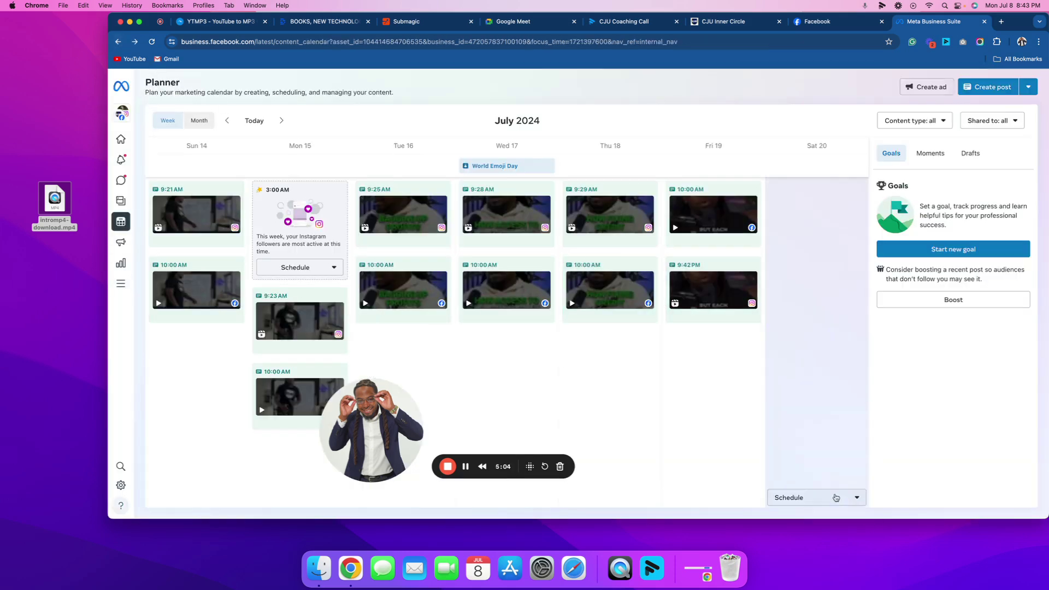
click(853, 499)
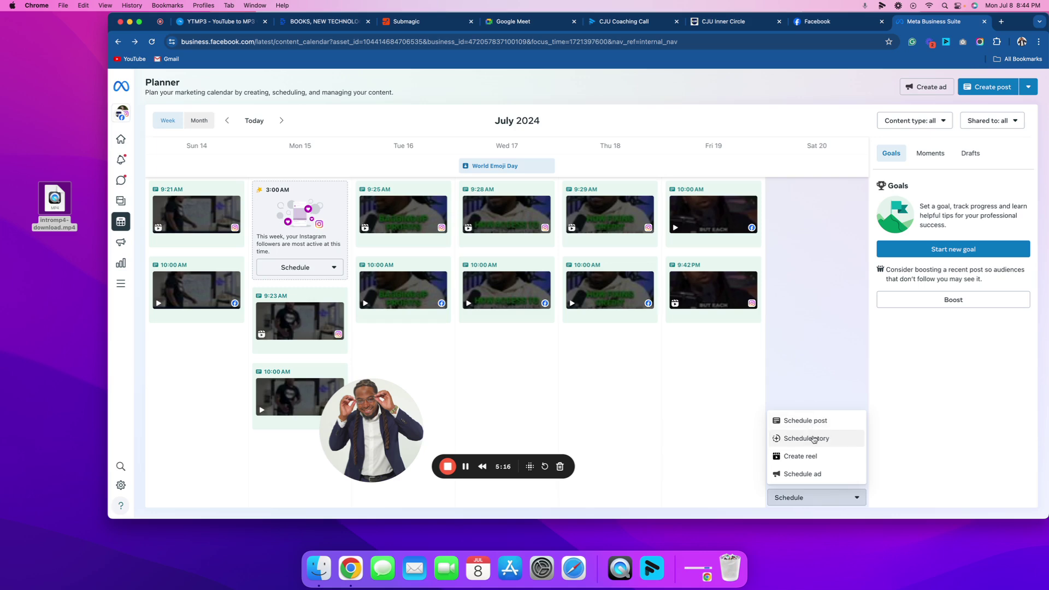
click(812, 457)
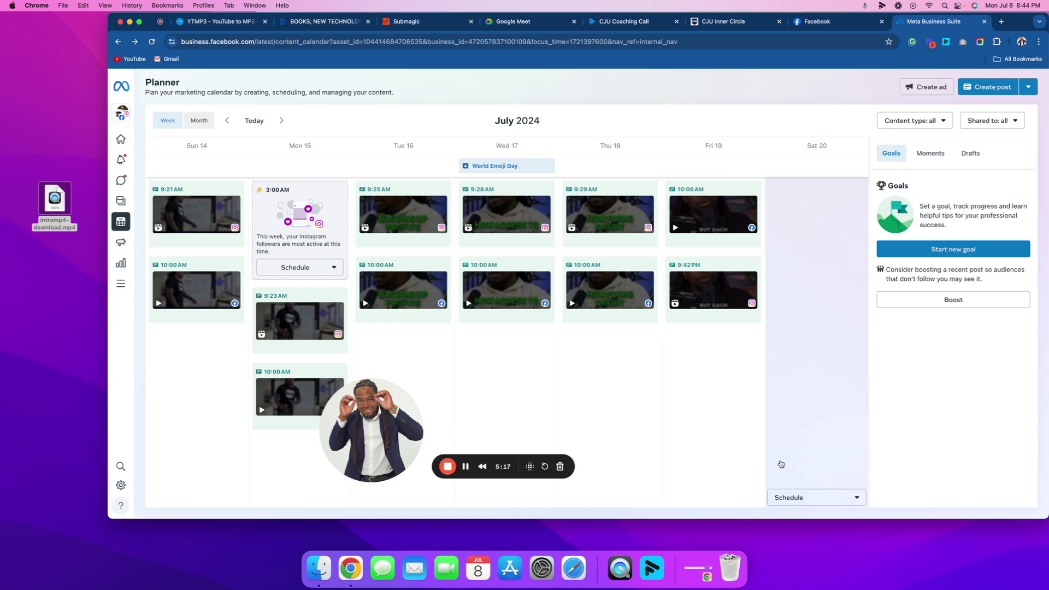
click(844, 498)
click(812, 480)
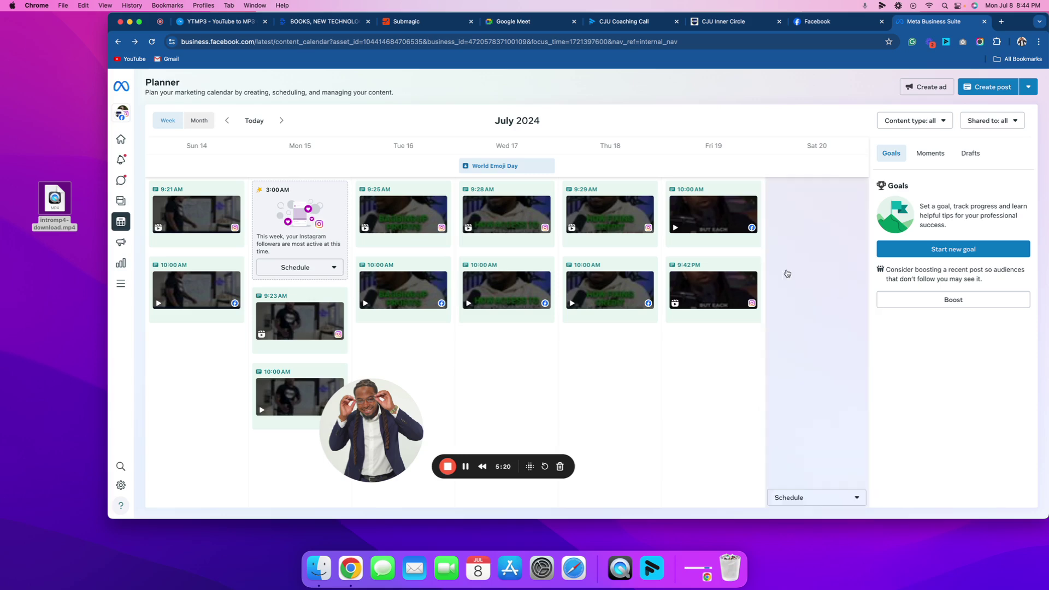